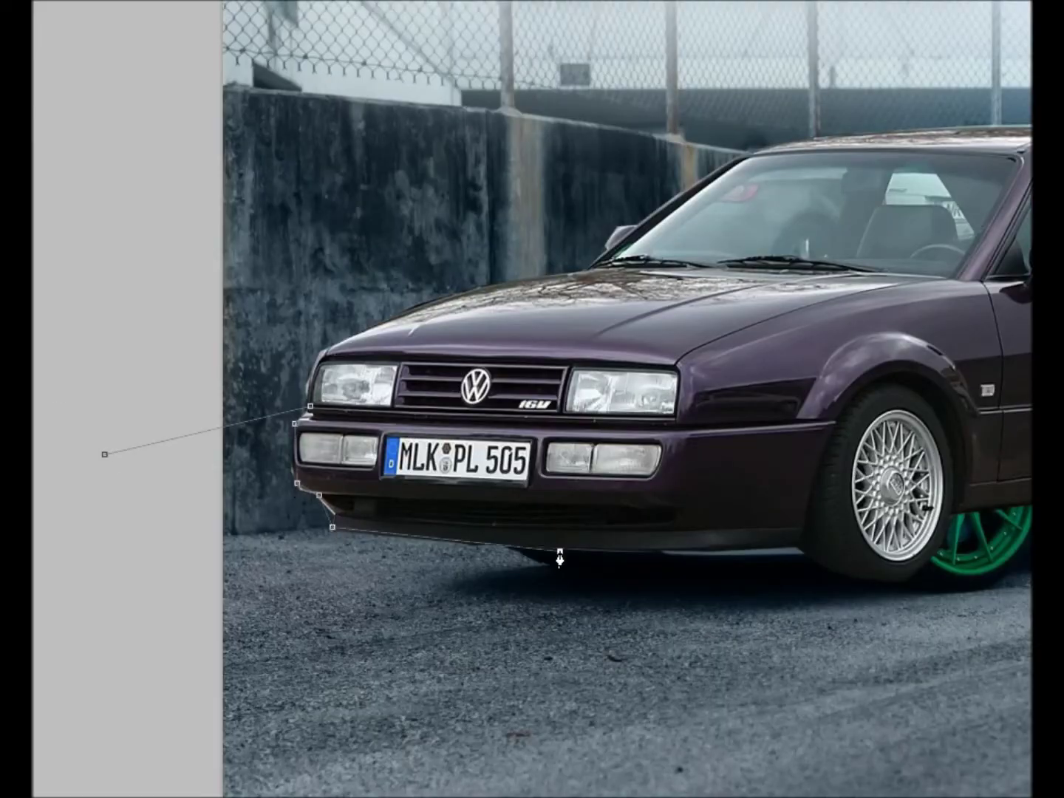
Extend the Pen outline path around the Corrado's front bumper.
{"action": "left_click", "coordinate": [961, 509]}
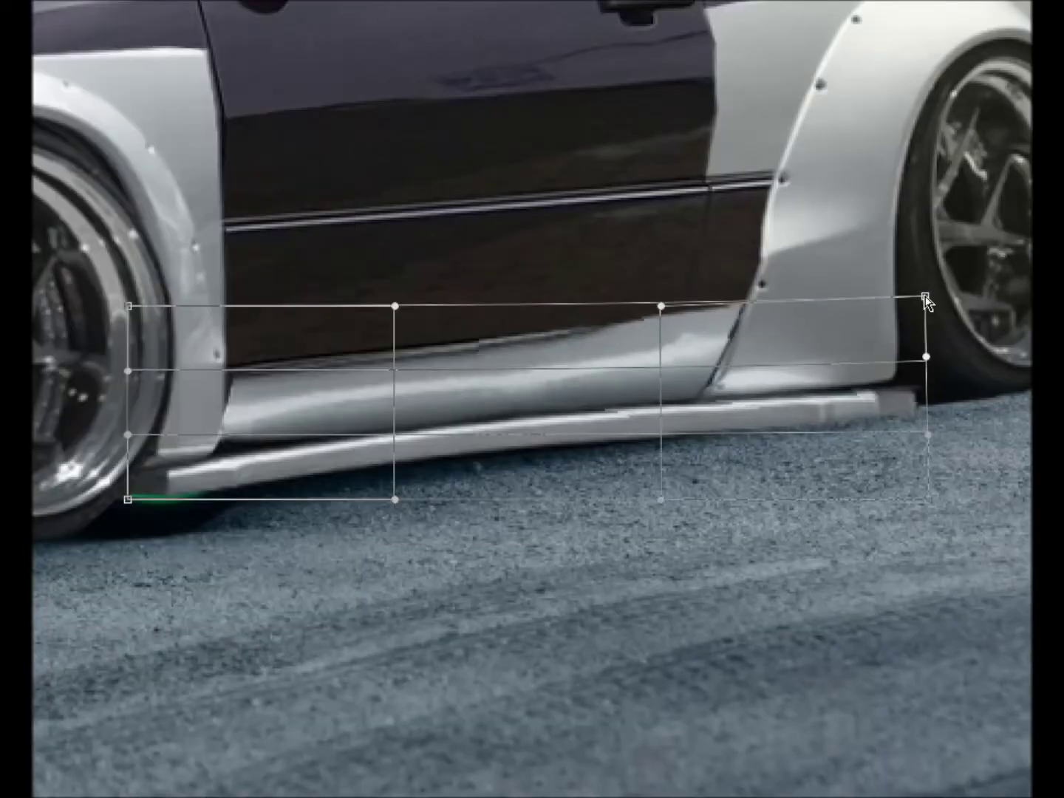
Warp the side skirt's top edge down to the sill and tuck its front end behind the wheel.
{"action": "left_click_drag", "start_coordinate": [926, 297], "coordinate": [928, 312]}
{"action": "mouse_move", "coordinate": [395, 305]}
{"action": "left_mouse_down"}
{"action": "mouse_move", "coordinate": [397, 356]}
{"action": "mouse_move", "coordinate": [392, 322]}
{"action": "left_mouse_up"}
{"action": "left_click_drag", "start_coordinate": [662, 305], "coordinate": [656, 323]}
{"action": "left_click_drag", "start_coordinate": [141, 376], "coordinate": [97, 341]}
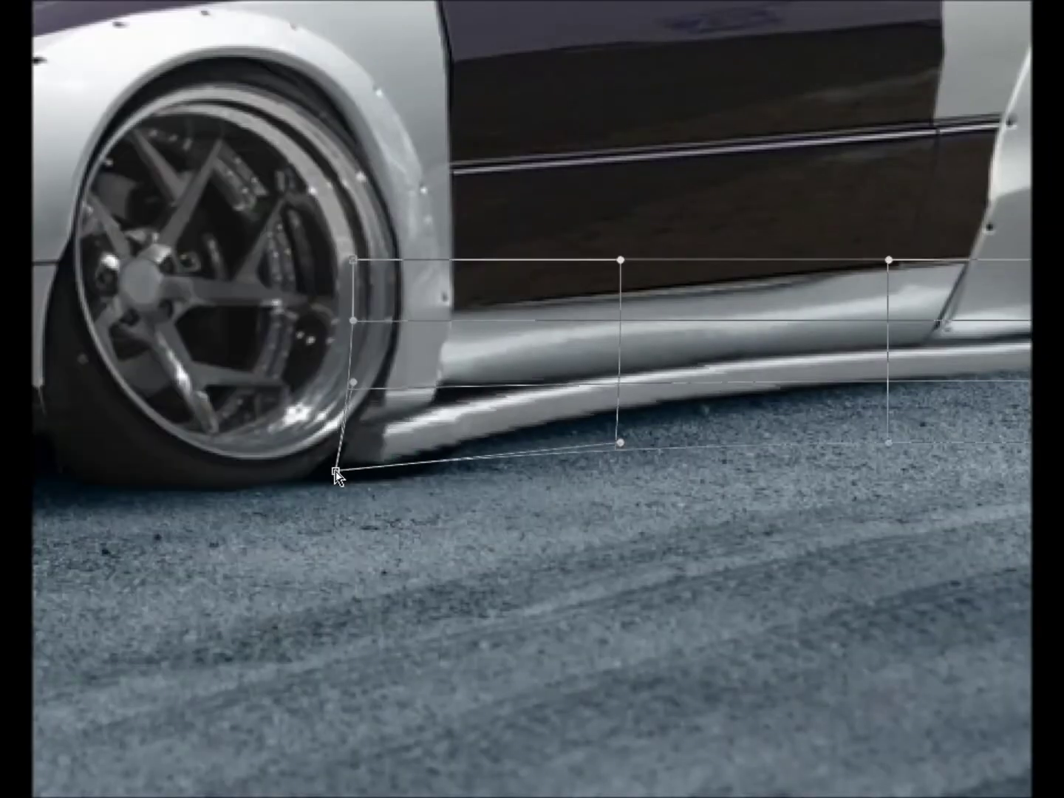
{"action": "left_click_drag", "start_coordinate": [333, 469], "coordinate": [362, 371]}
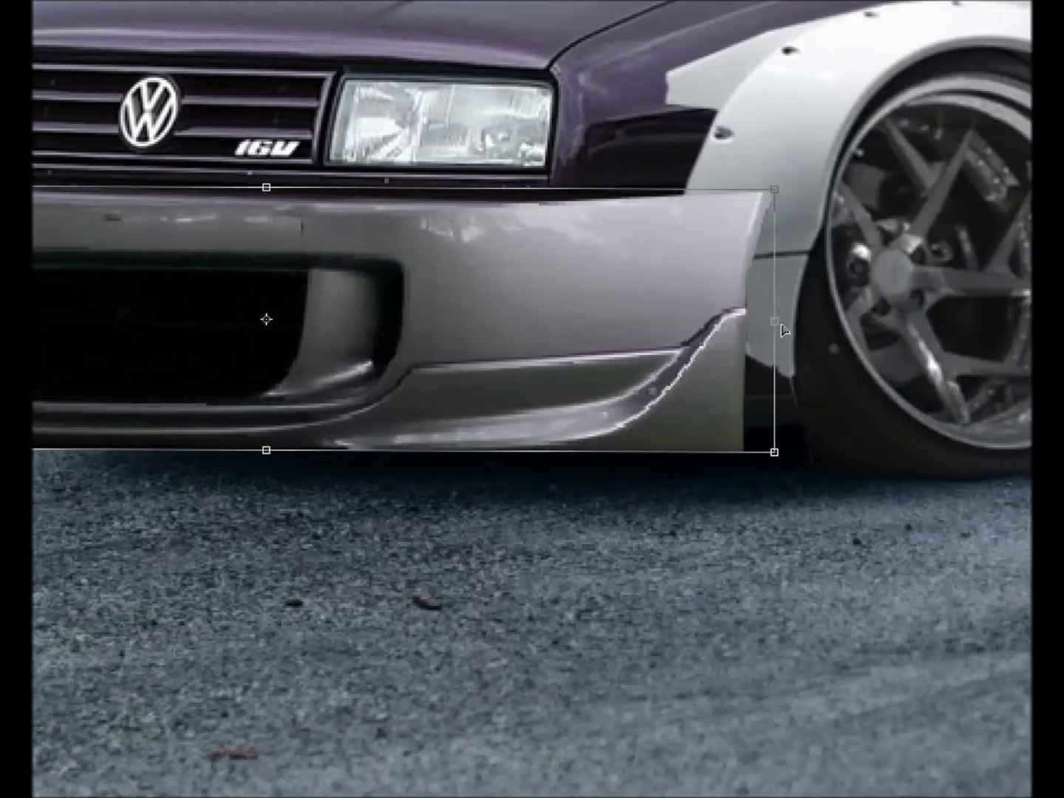
Fit the image on screen and warp the bumper's side inward to meet the front fender.
{"action": "right_click", "coordinate": [280, 249]}
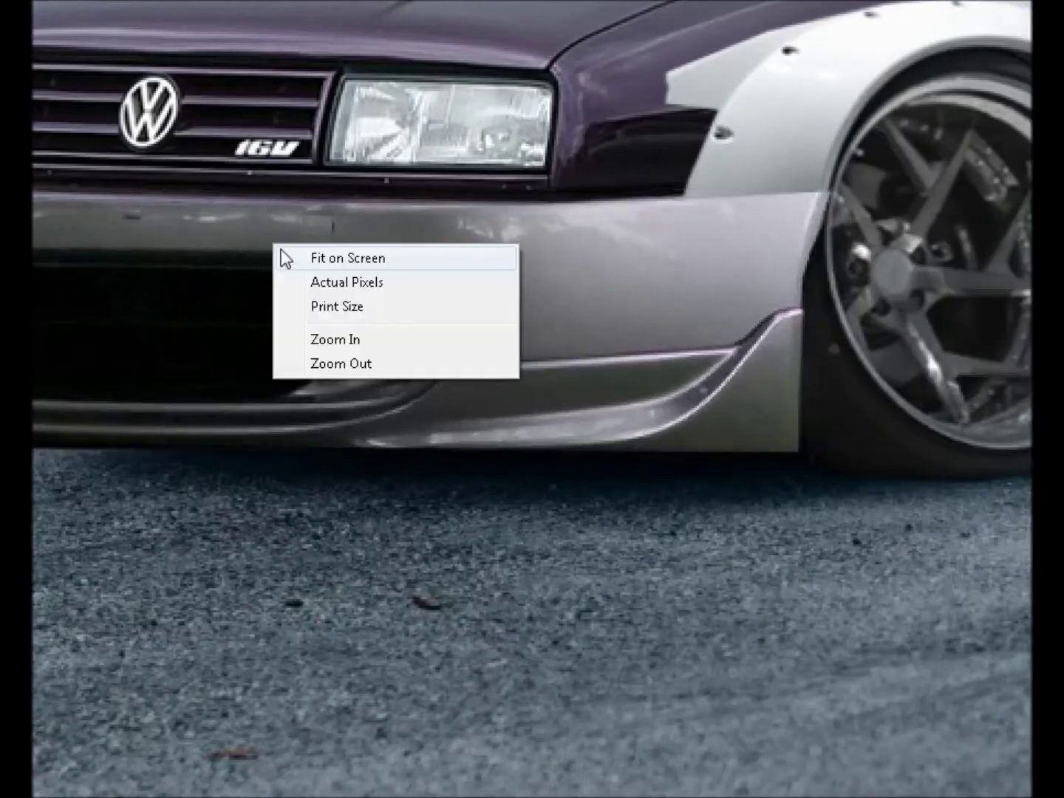
{"action": "left_click", "coordinate": [310, 256]}
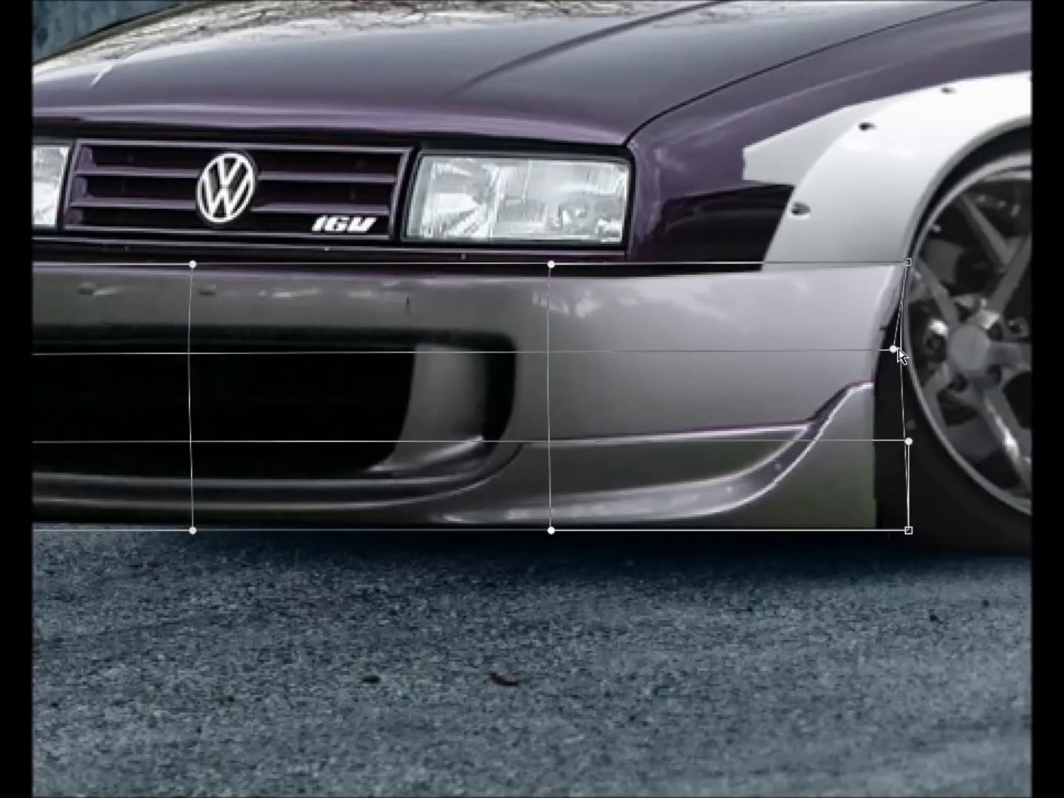
{"action": "left_click_drag", "start_coordinate": [899, 355], "coordinate": [858, 448]}
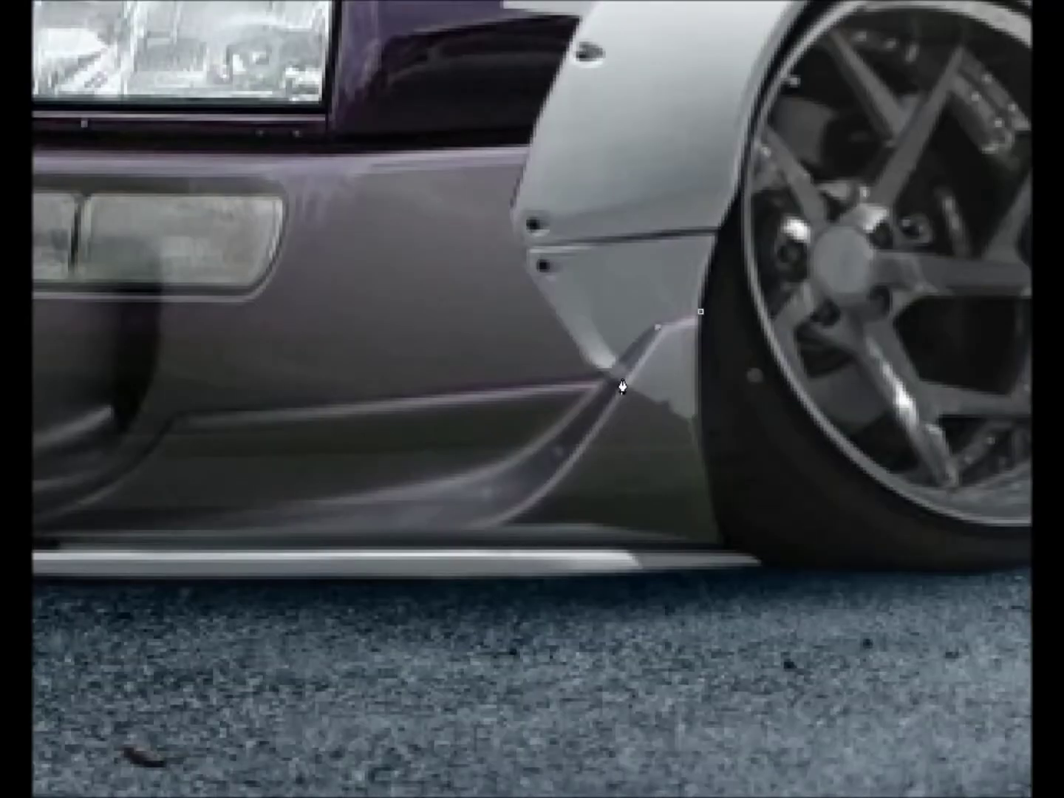
Turn the traced tire into a selection, then scale and stretch the pasted wheel to fill the front arch.
{"action": "left_click", "coordinate": [622, 385]}
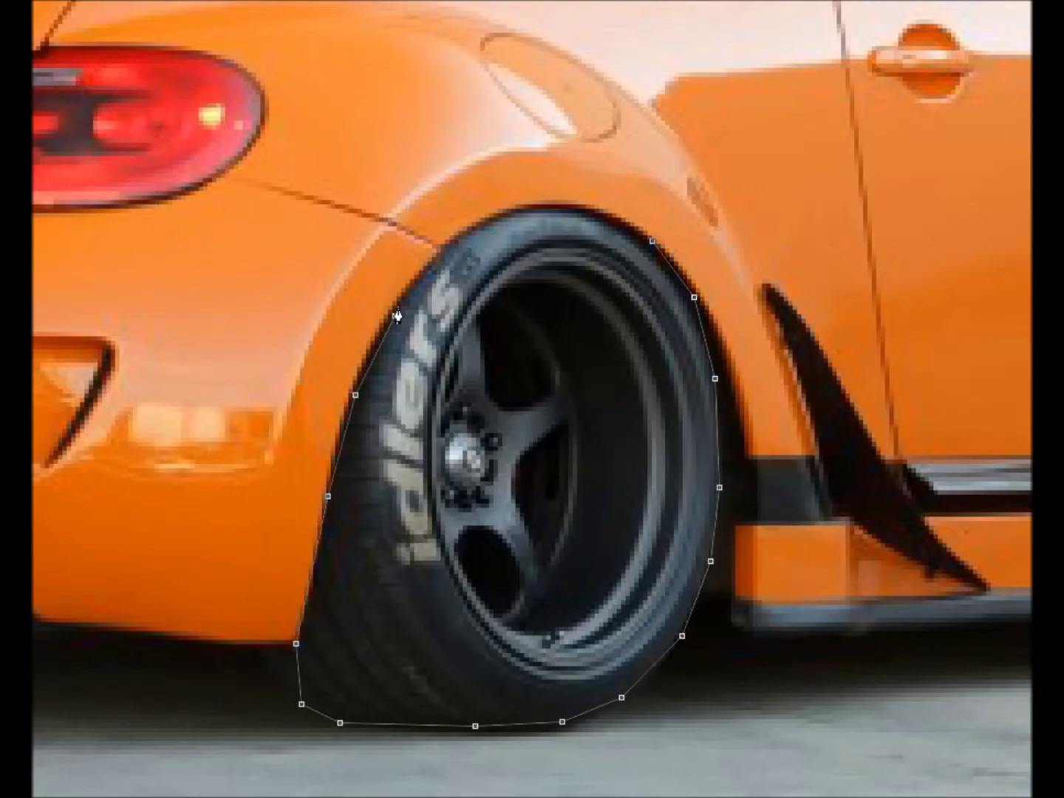
{"action": "key", "text": "ctrl+Return"}
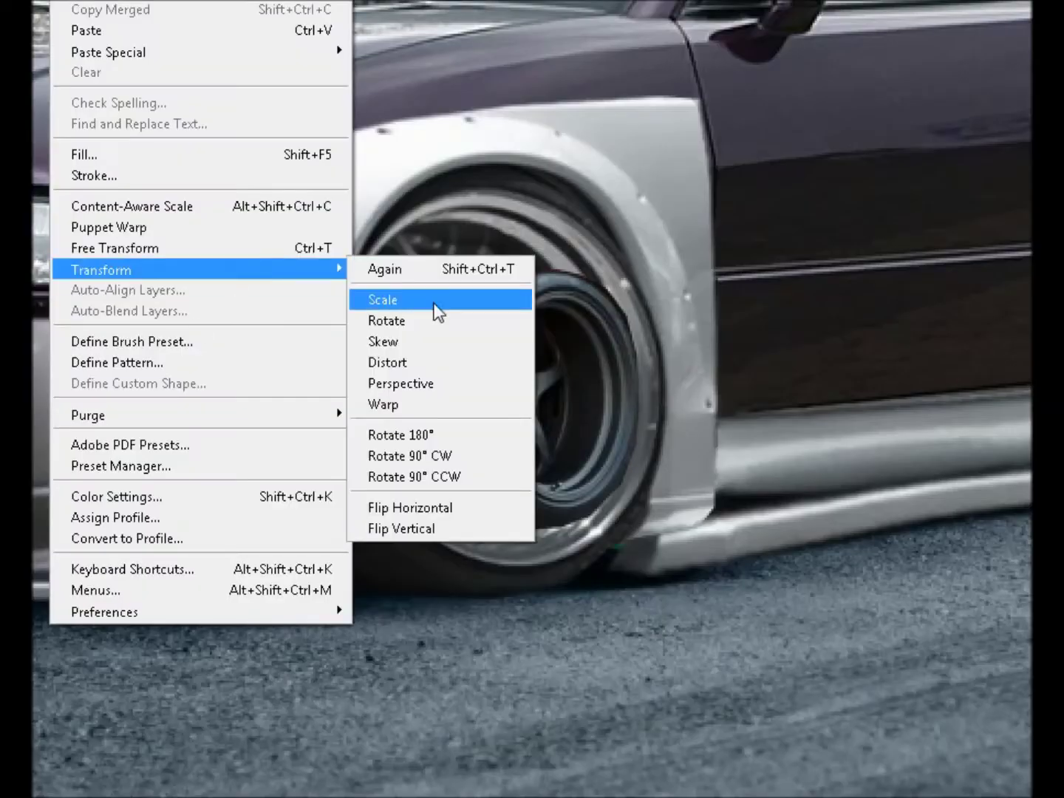
{"action": "left_click", "coordinate": [438, 311]}
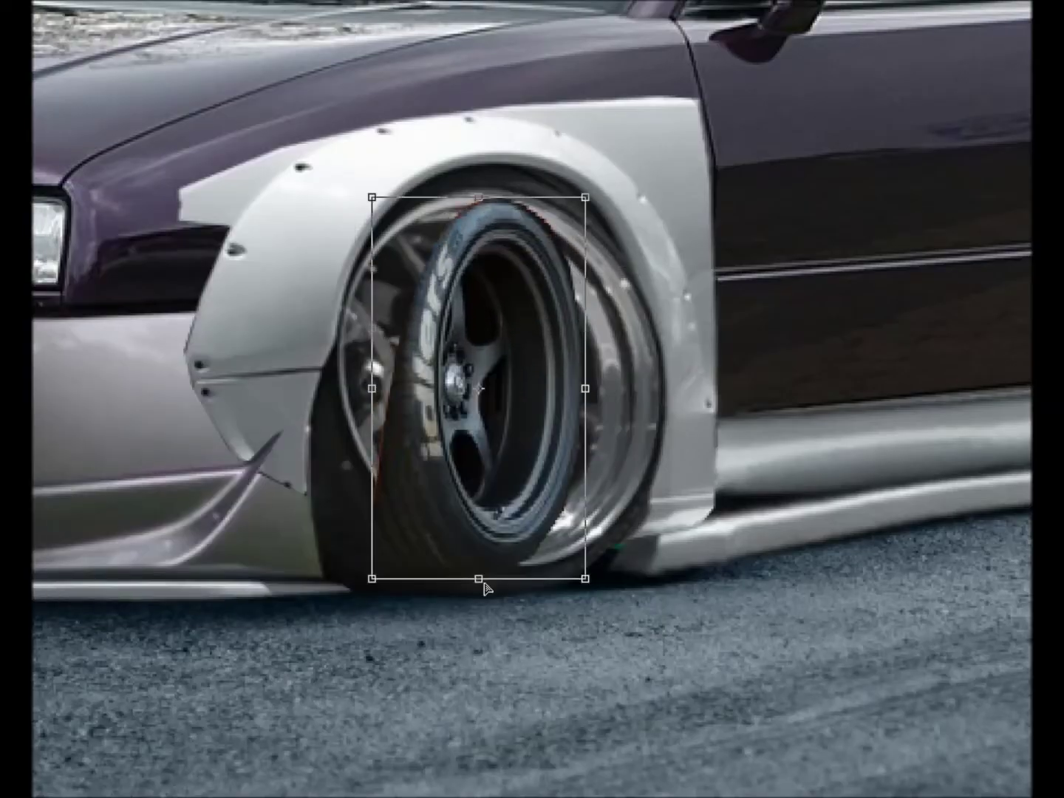
{"action": "left_click_drag", "start_coordinate": [480, 578], "coordinate": [309, 397]}
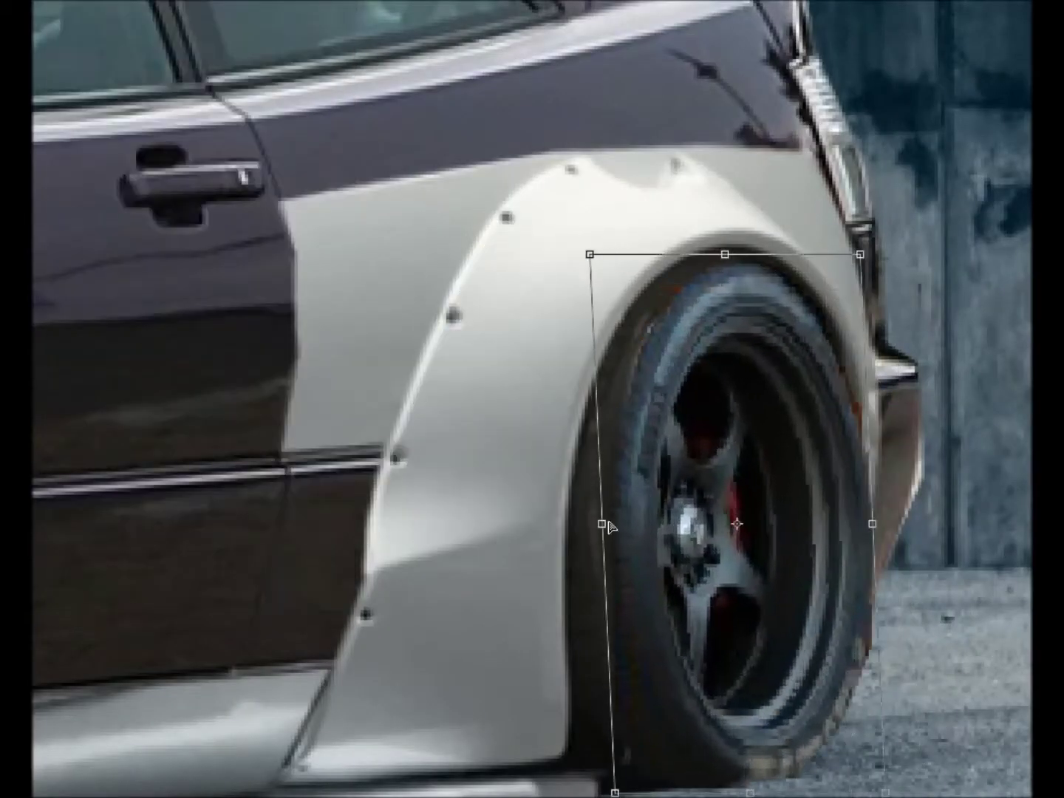
{"action": "left_click_drag", "start_coordinate": [607, 523], "coordinate": [569, 518]}
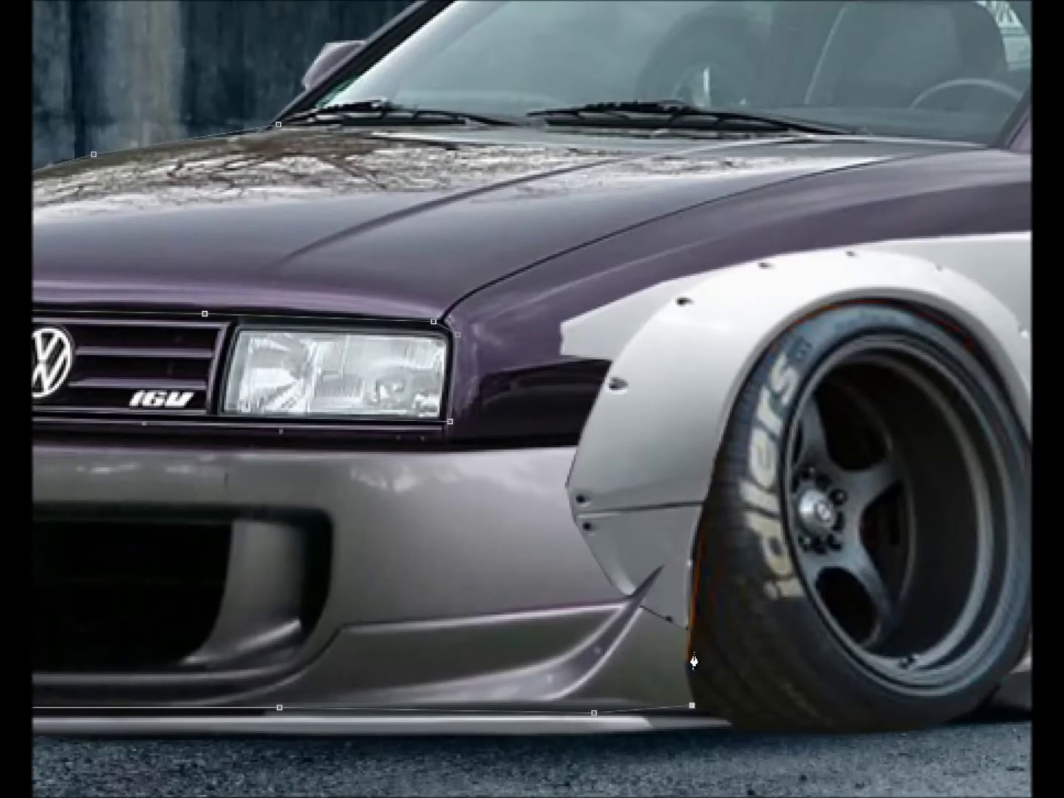
Trace the car body outline along the front fender, sill, rear fender and roof, then make it a selection.
{"action": "left_click", "coordinate": [685, 397]}
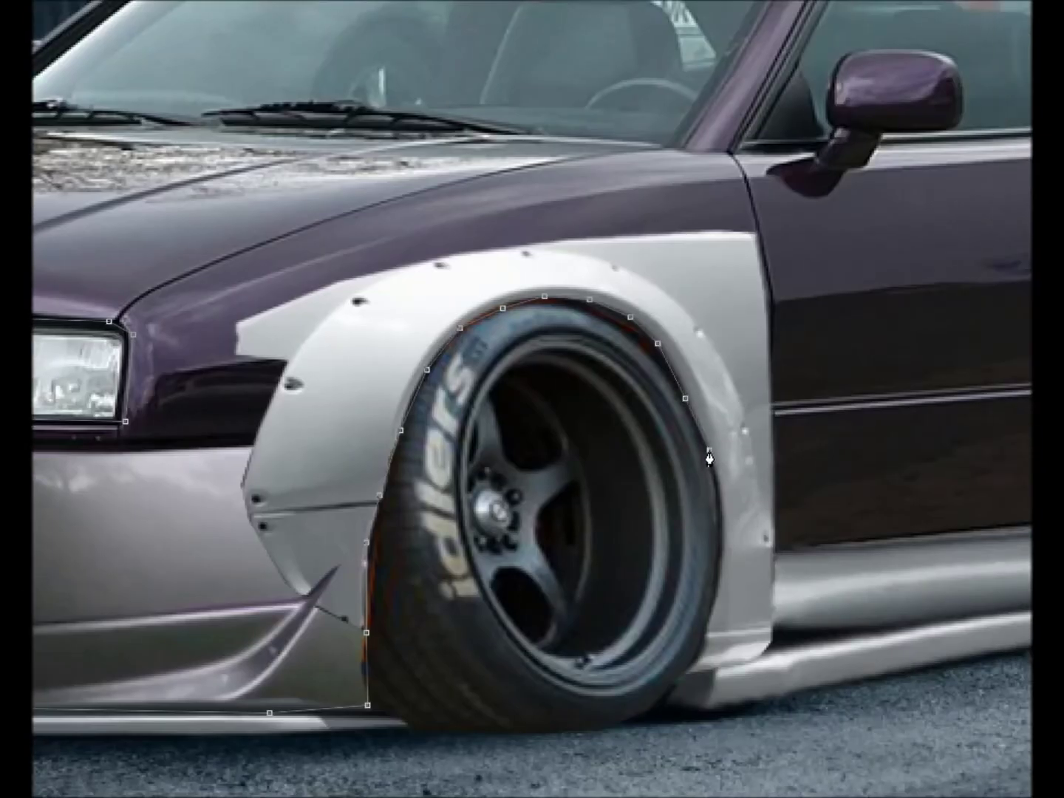
{"action": "left_click", "coordinate": [614, 636]}
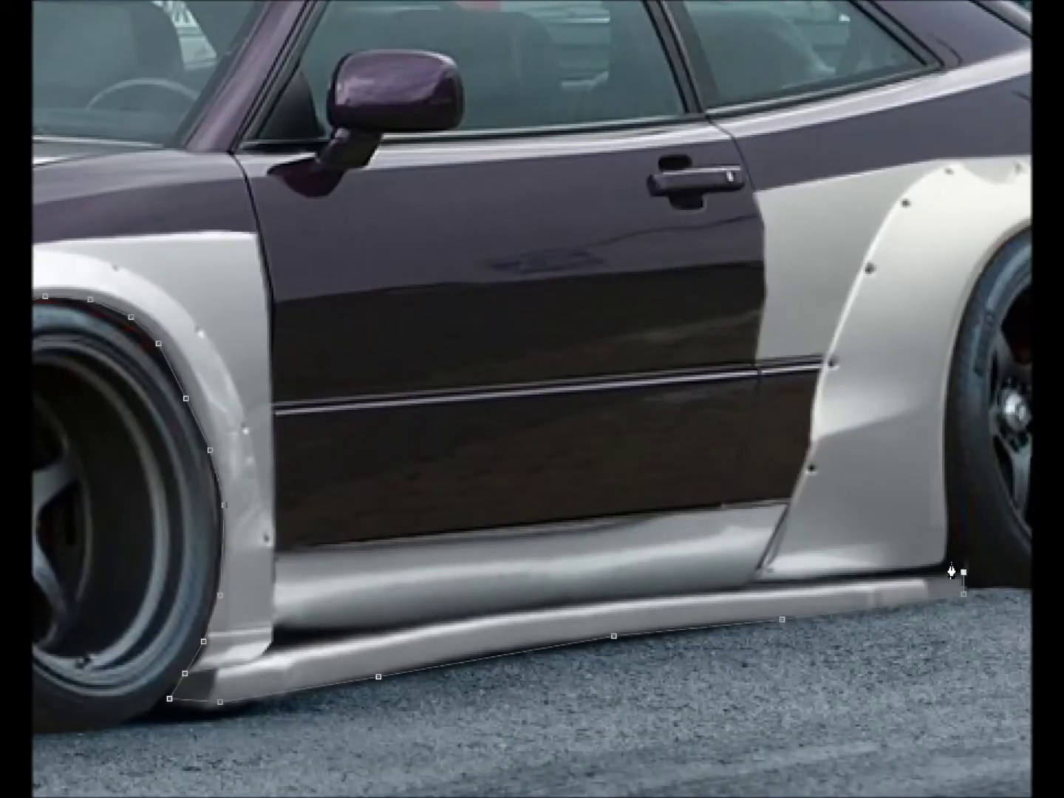
{"action": "left_click", "coordinate": [951, 369]}
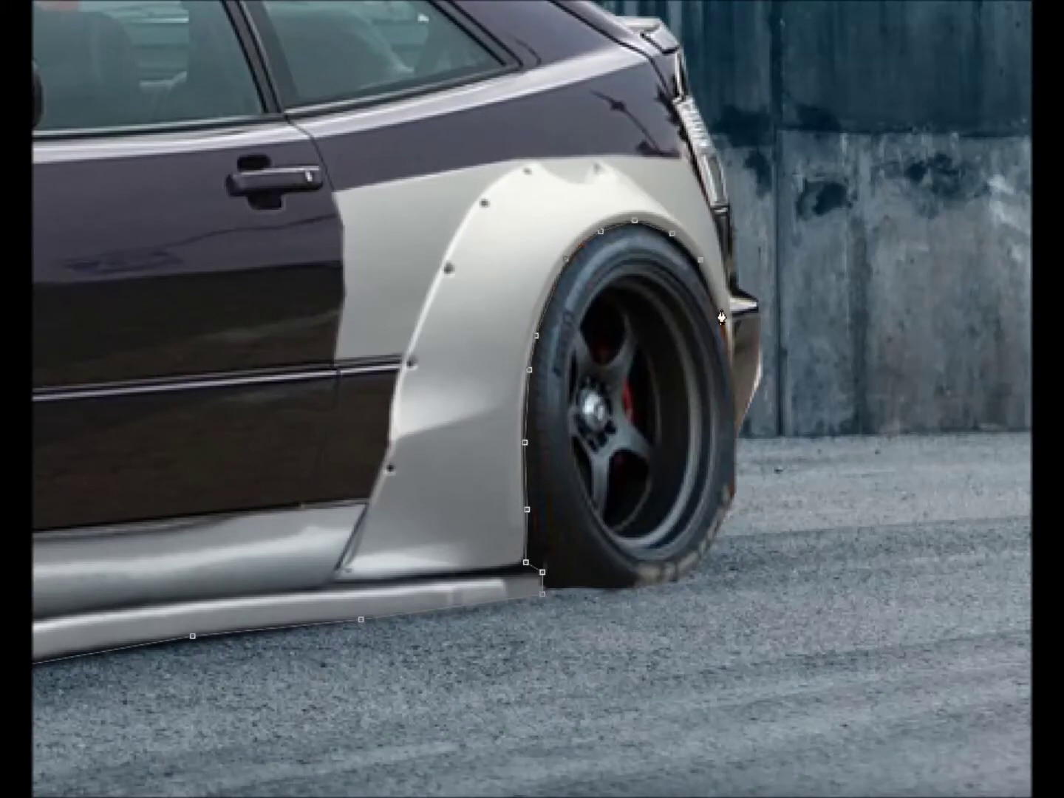
{"action": "left_click", "coordinate": [682, 222]}
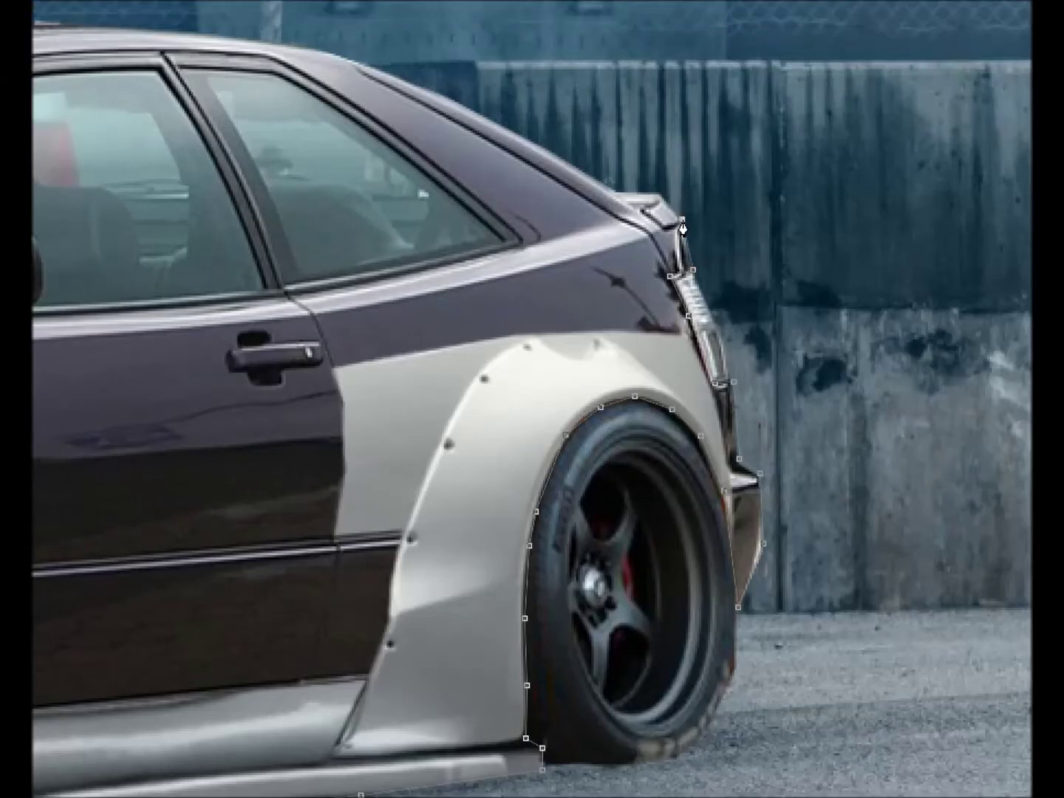
{"action": "left_click", "coordinate": [414, 156]}
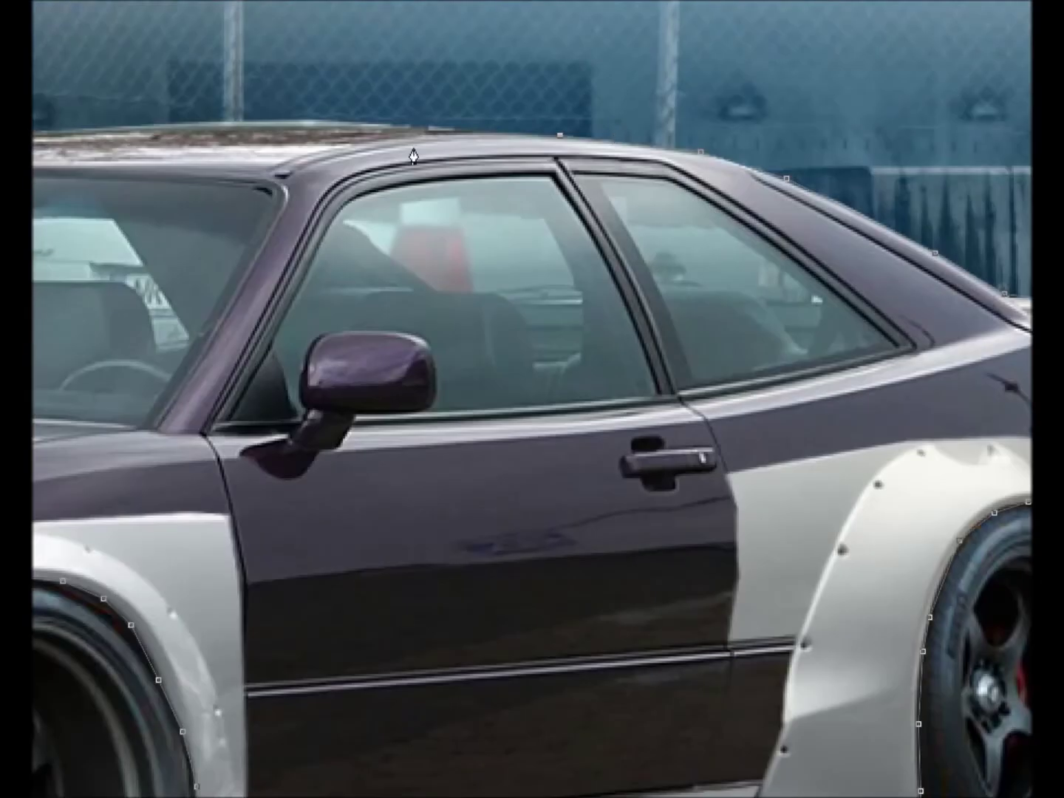
{"action": "left_click", "coordinate": [79, 136]}
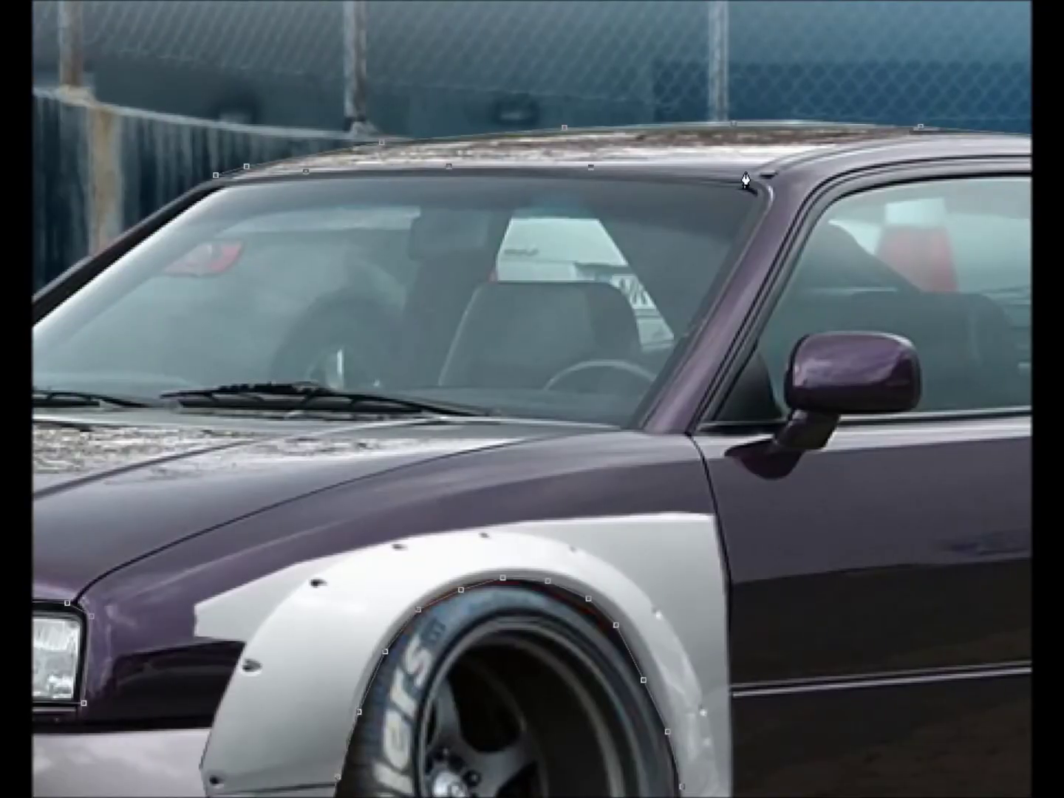
{"action": "scroll", "coordinate": [334, 419], "scroll_direction": "left", "scroll_amount": 5}
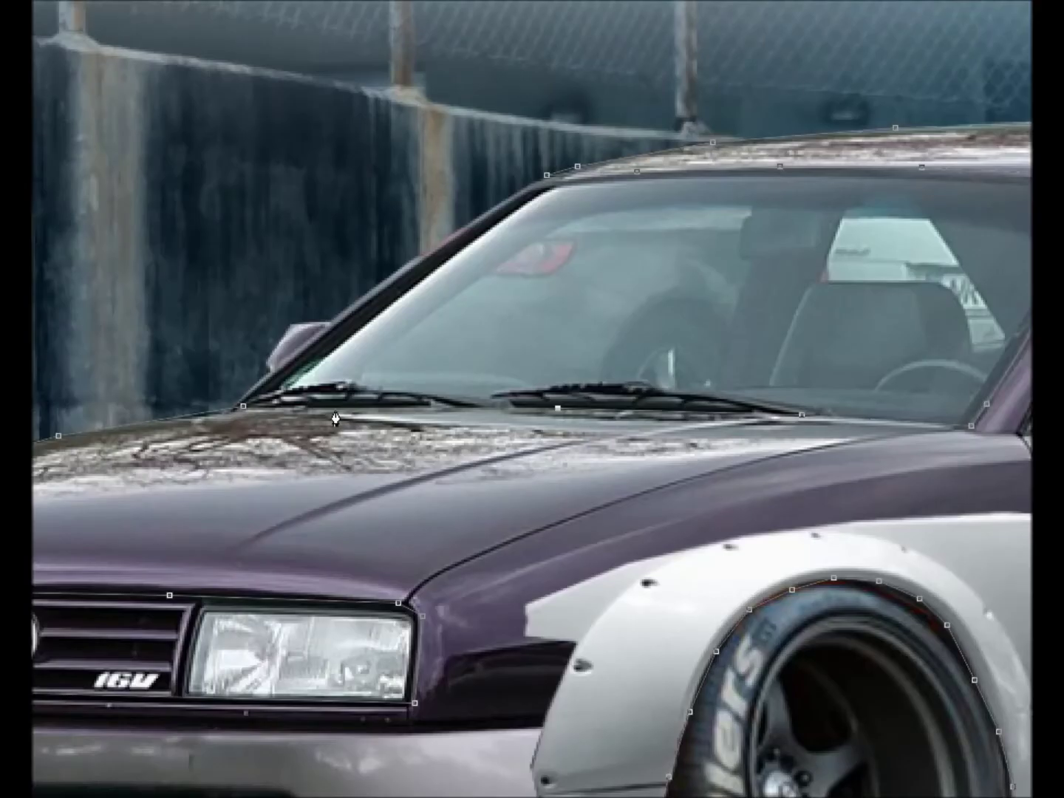
{"action": "key", "text": "ctrl+0"}
{"action": "key", "text": "ctrl+Return"}
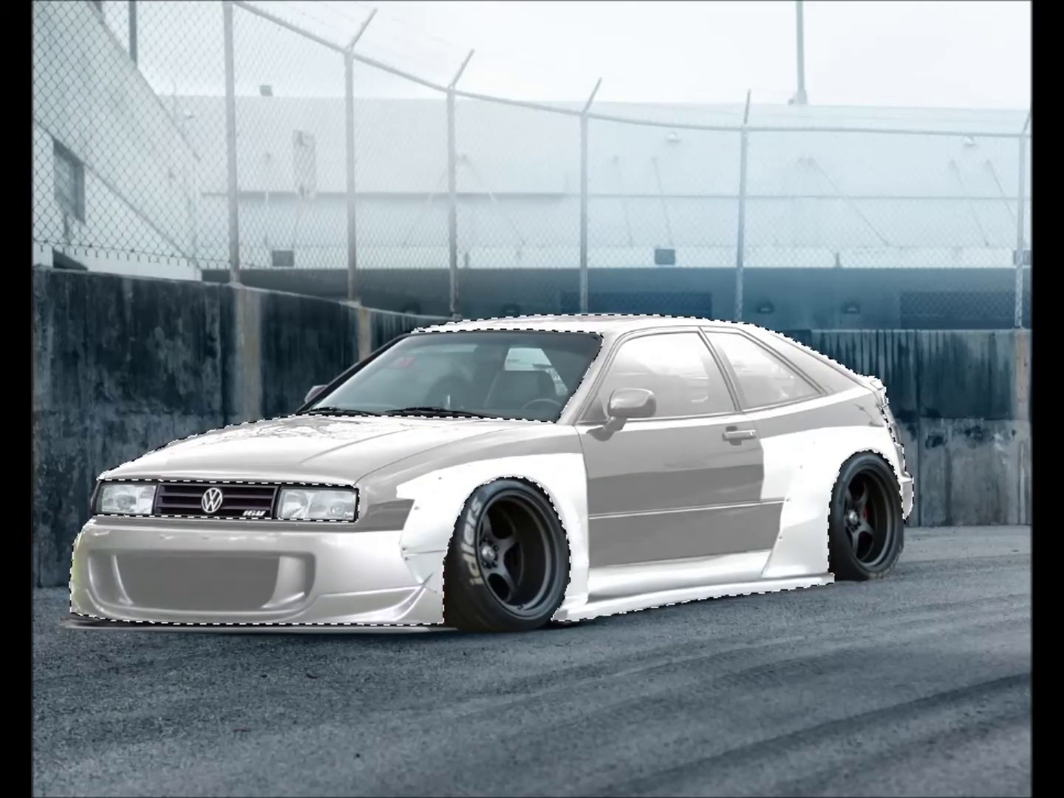
Apply a brightness adjustment to lighten the selected car body toward white.
{"action": "left_click", "coordinate": [510, 8]}
{"action": "key", "text": "Return"}
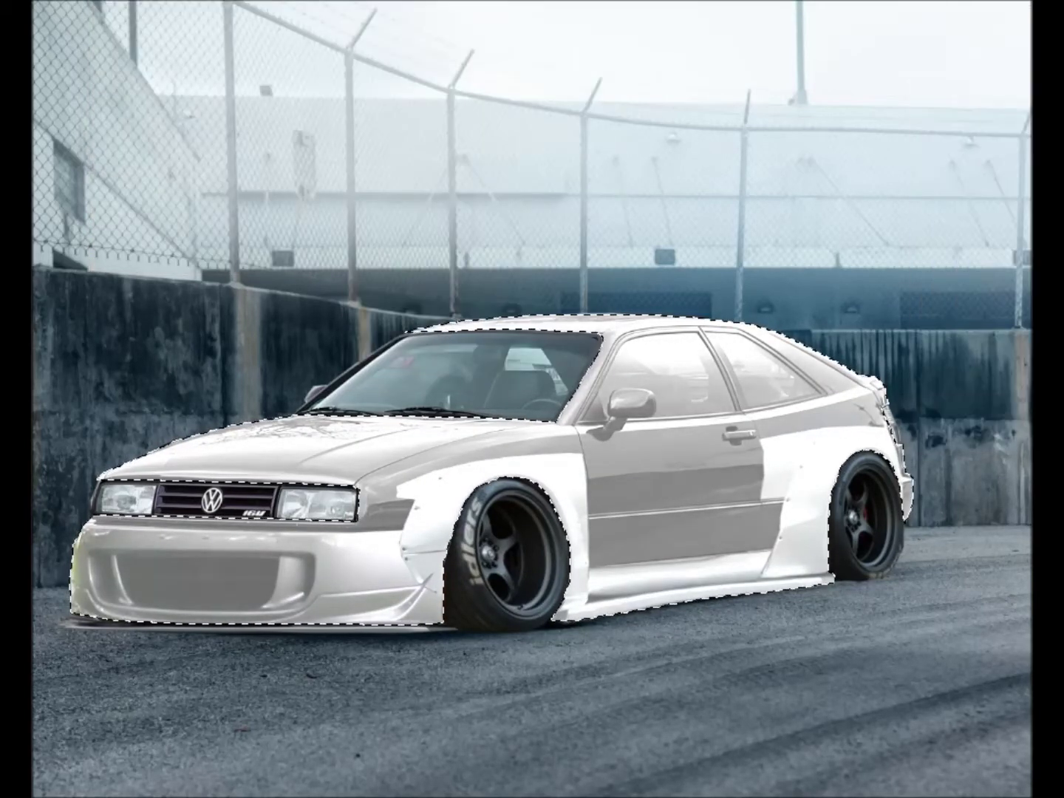
{"action": "left_click", "coordinate": [414, 8]}
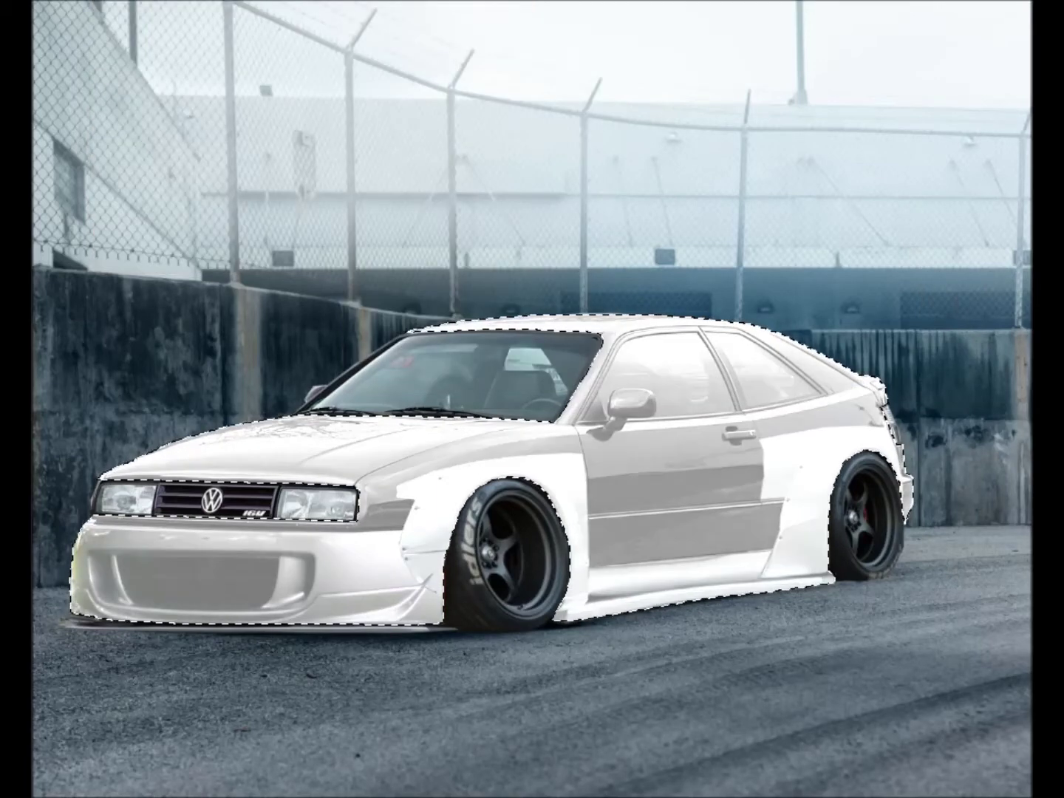